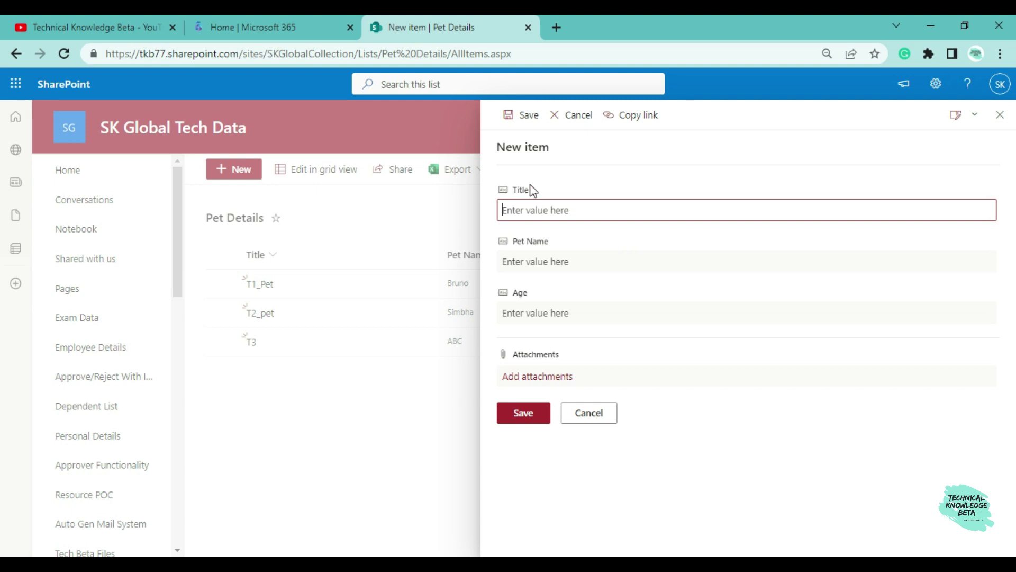
Check which fields the Pet Details new-item form requires, and close the form without saving.
left_click(609, 418)
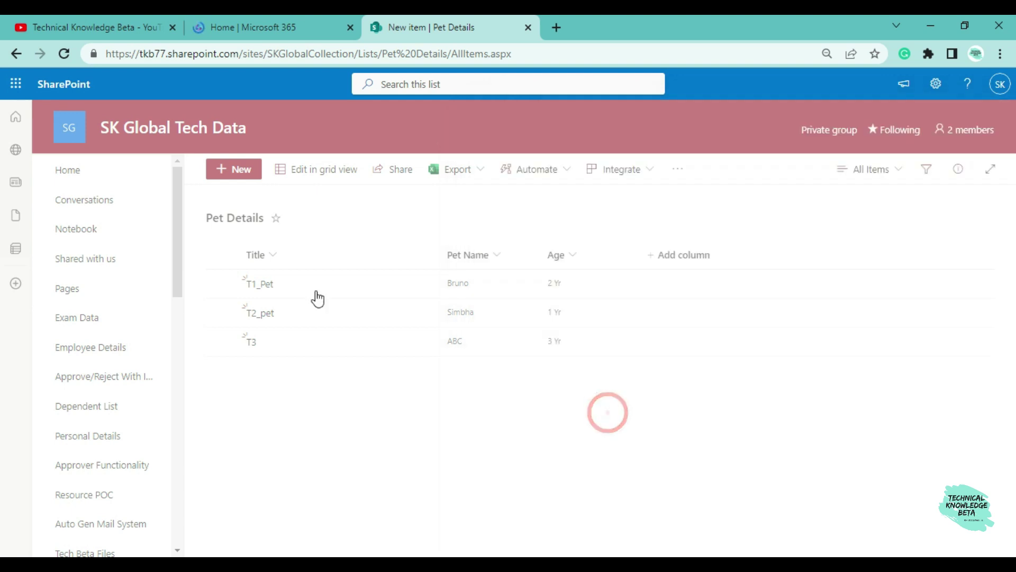
left_click(243, 170)
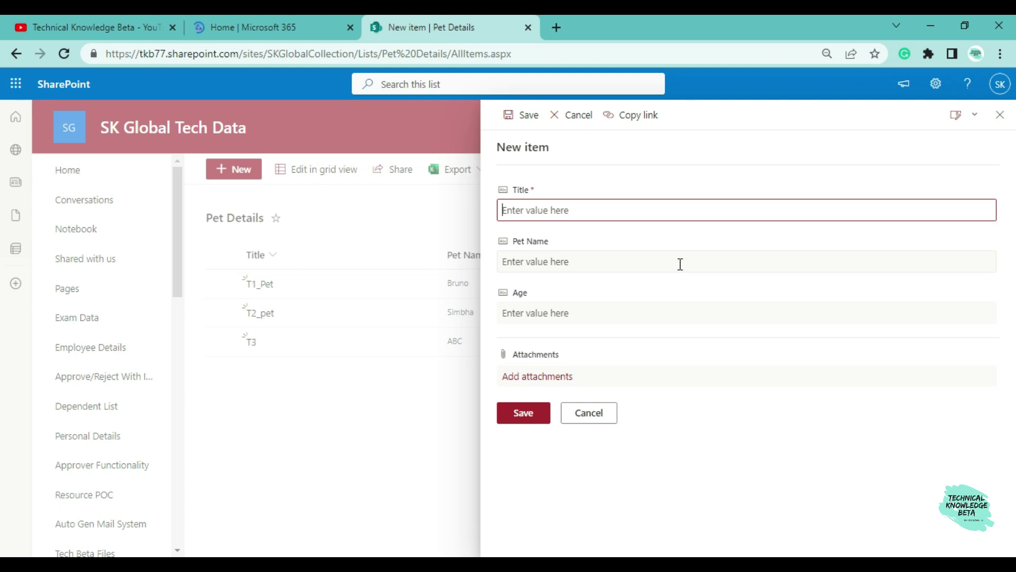
left_click(1001, 115)
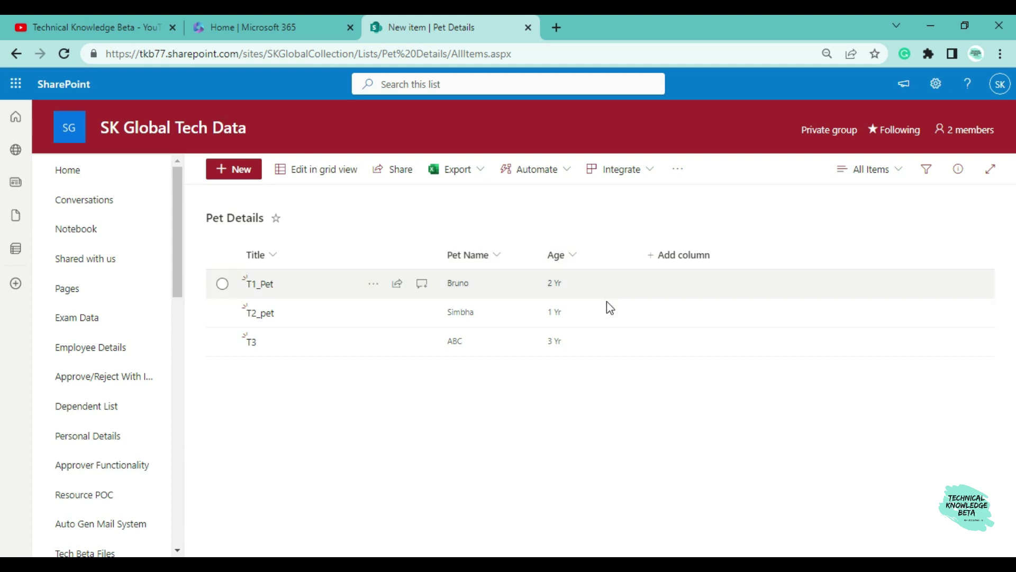
left_click(394, 407)
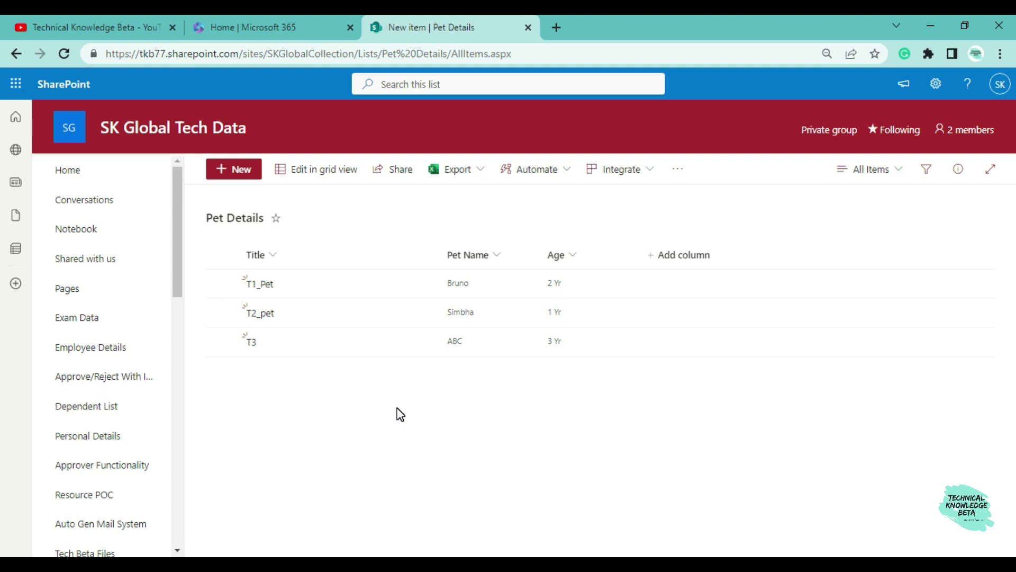
left_click(386, 416)
left_click(468, 426)
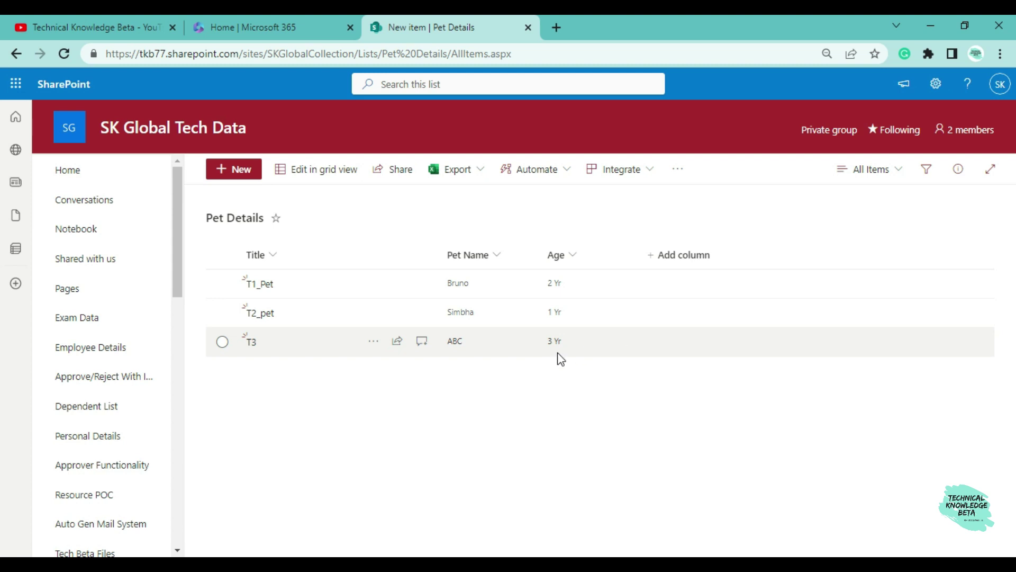
In the Pet Details list settings, set the Title column to not require information and save the column.
left_click(935, 85)
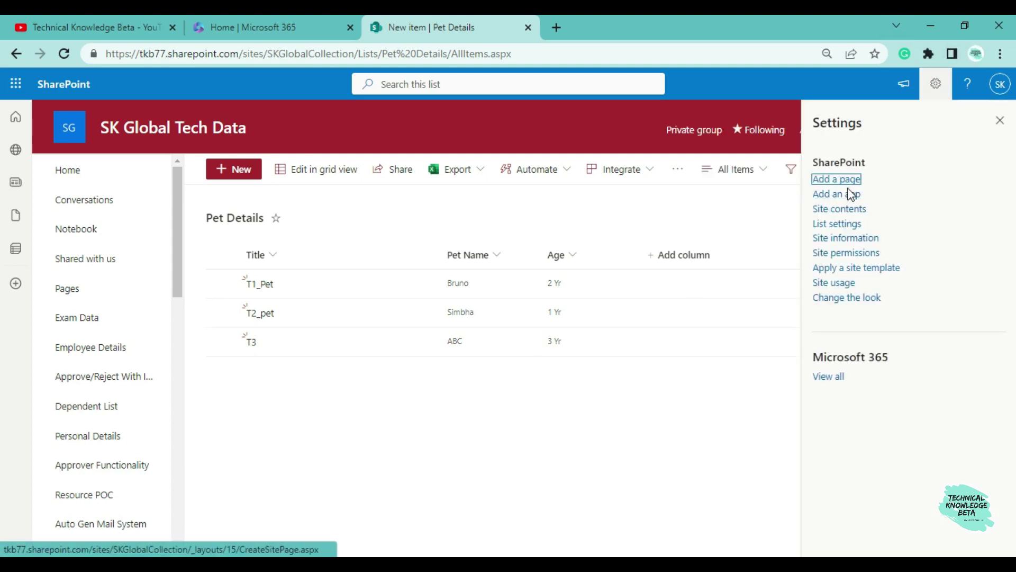
left_click(848, 227)
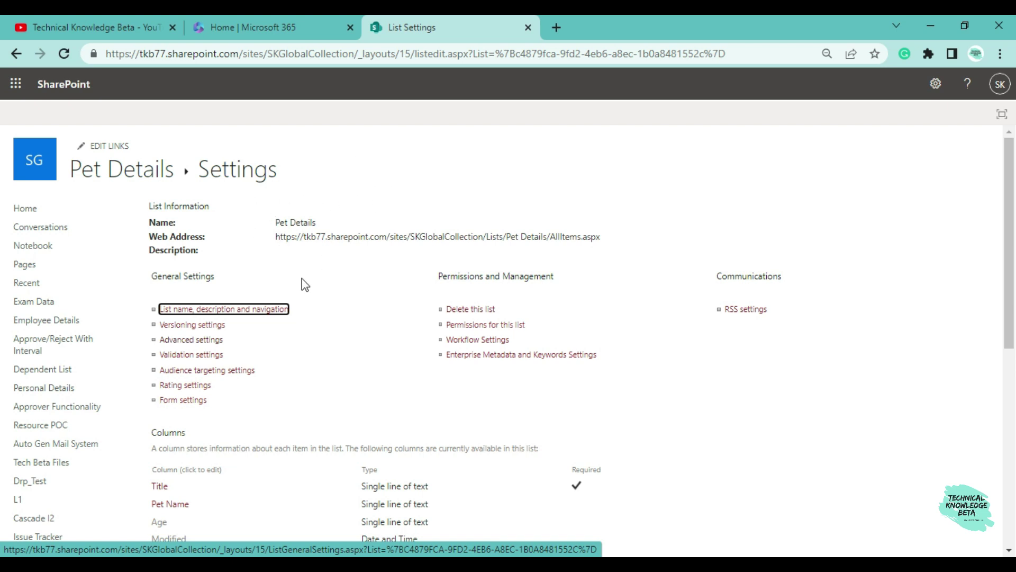
scroll(291, 275, "down", 3)
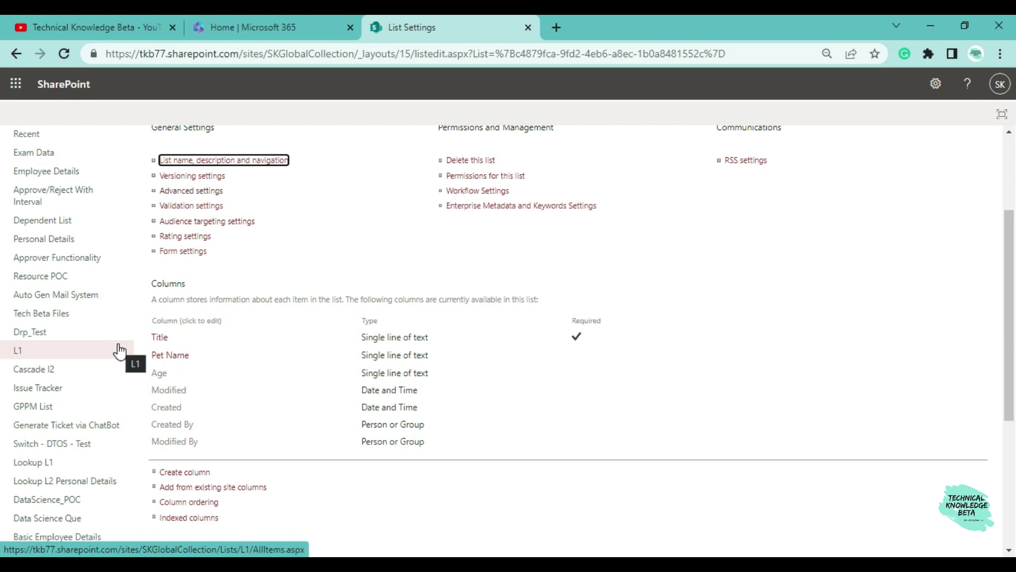
left_click_drag(154, 284, 188, 286)
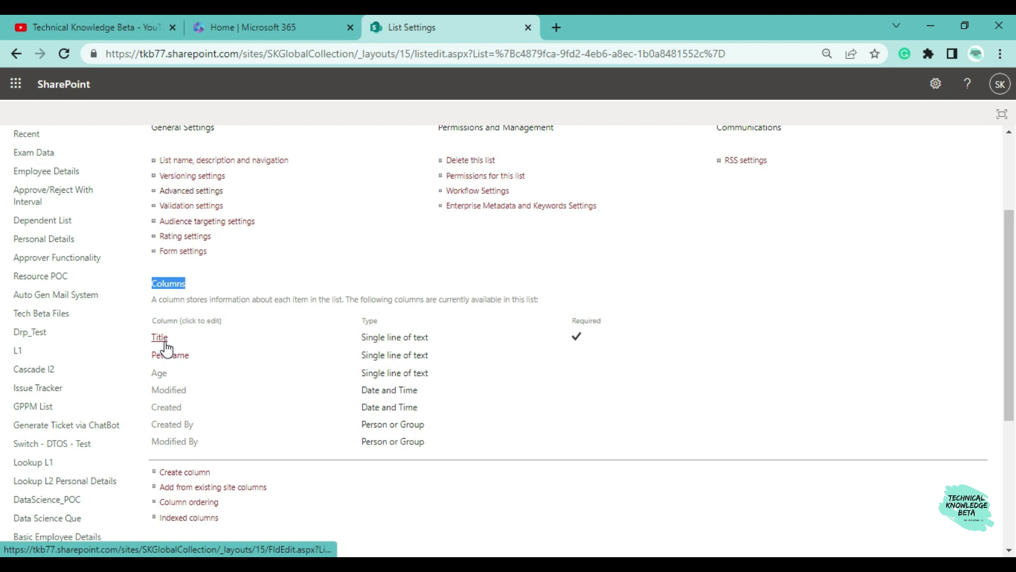
left_click(249, 263)
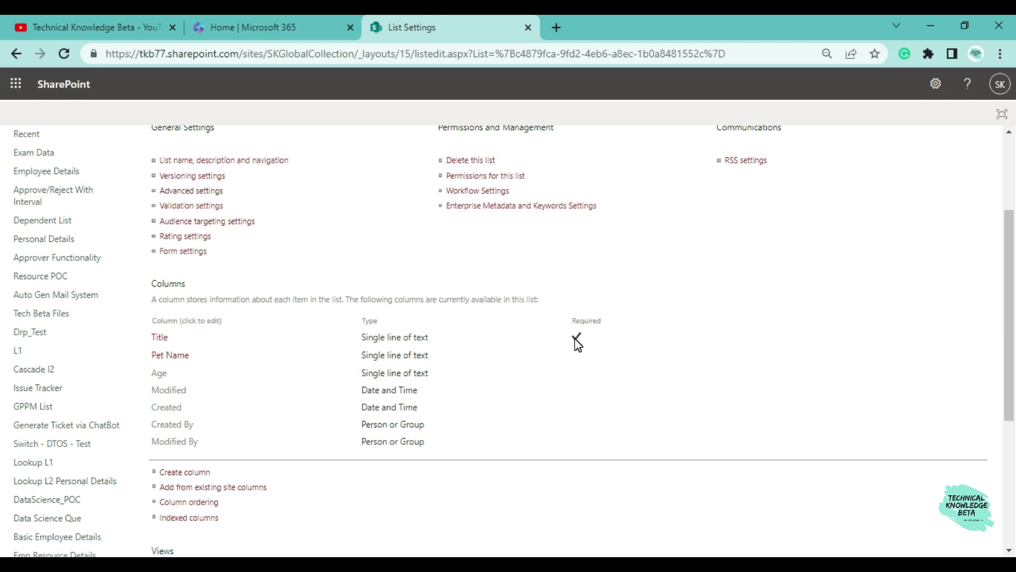
left_click(159, 338)
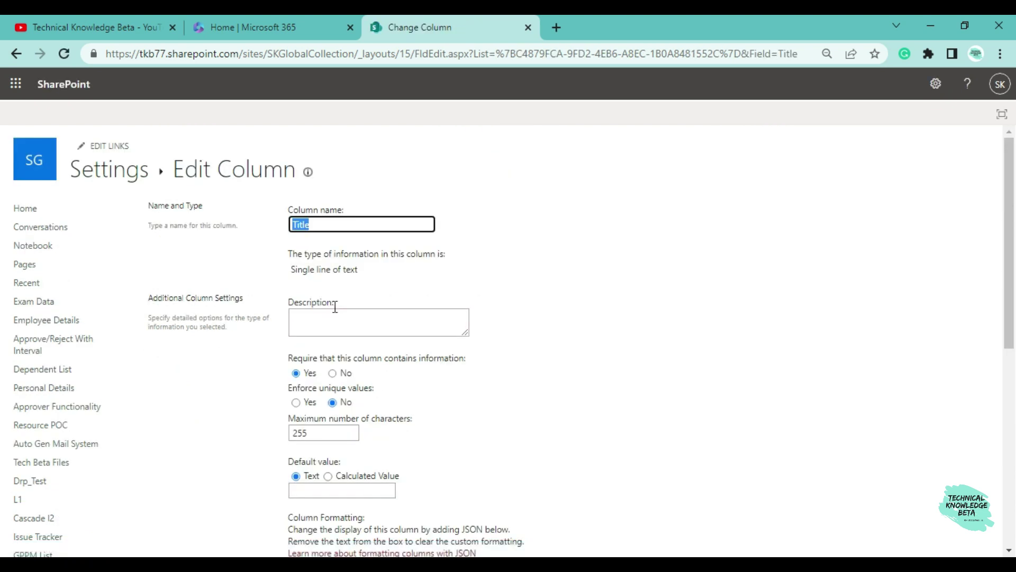
scroll(324, 304, "down", 1)
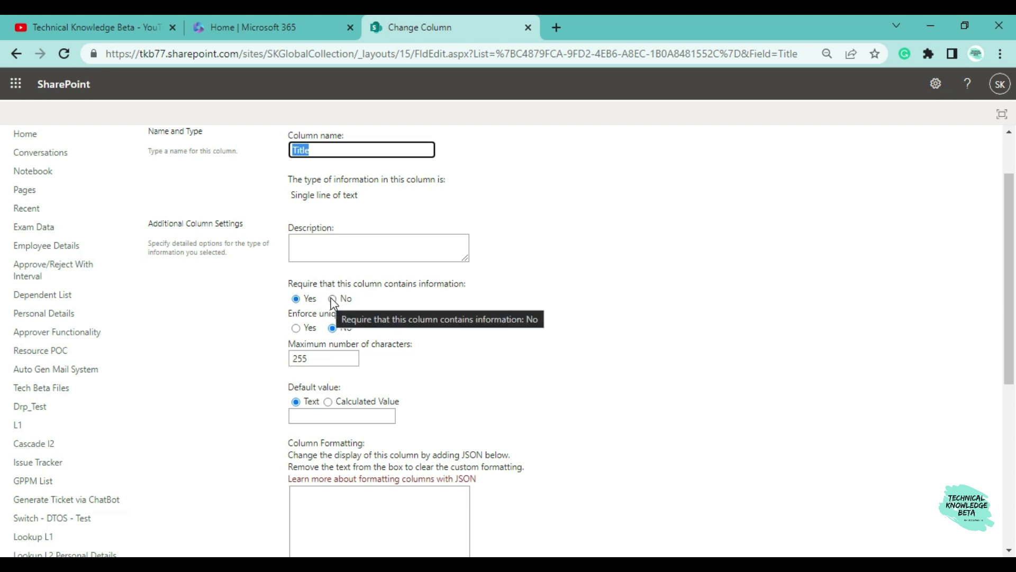
left_click(332, 299)
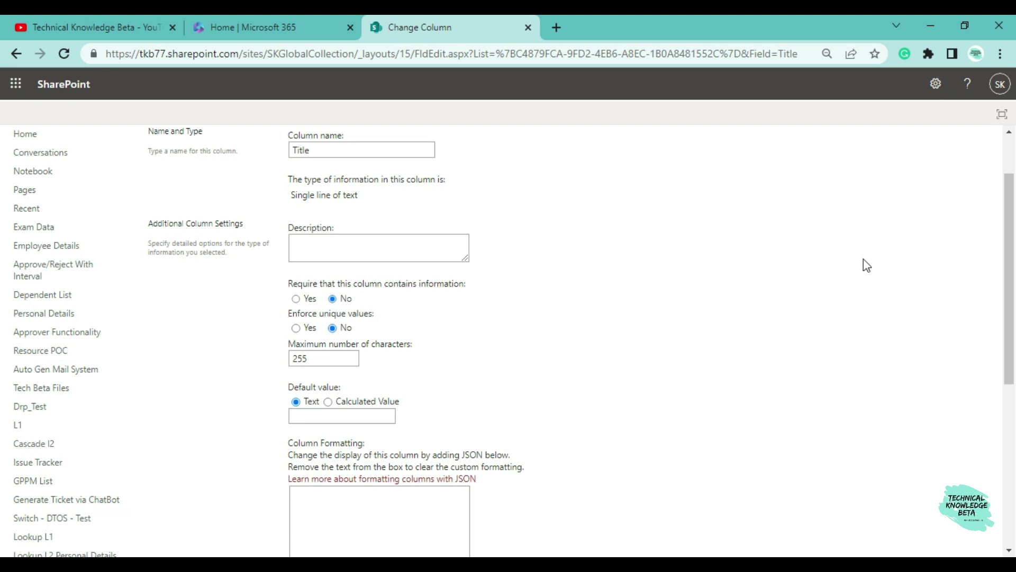
scroll(868, 275, "down", 5)
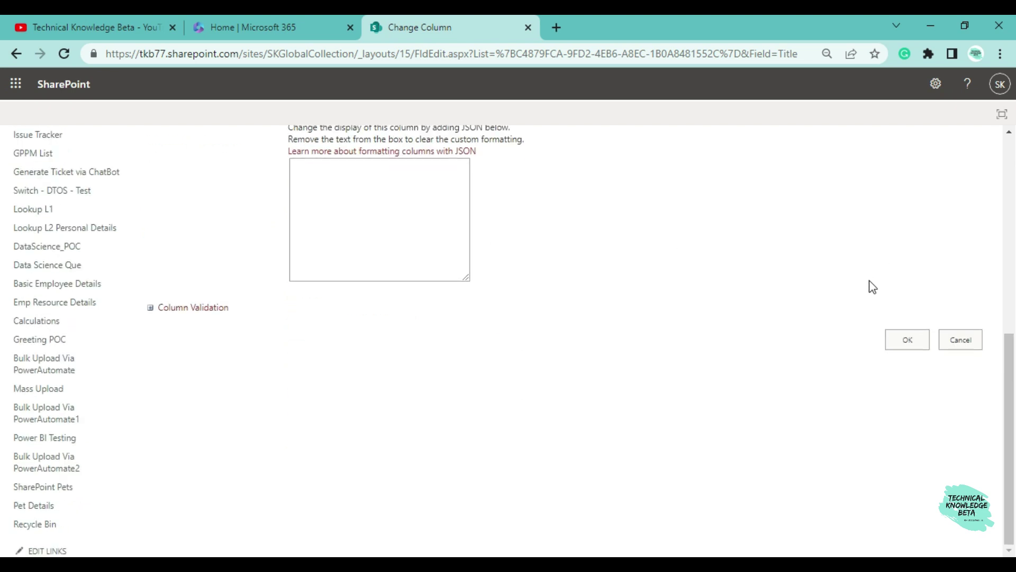
left_click(904, 337)
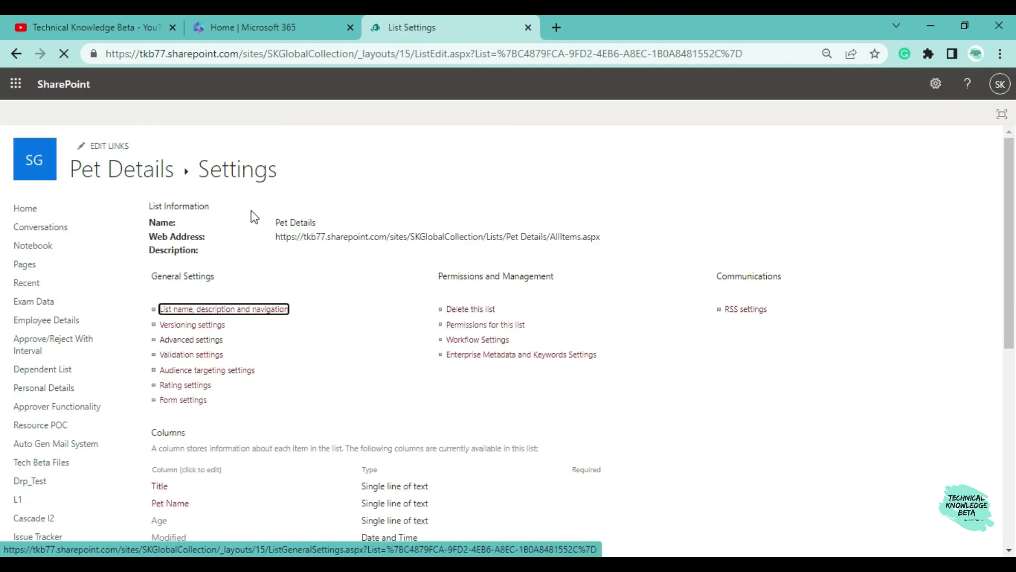
Return to the Pet Details list and save a new item with all fields left blank.
left_click(118, 175)
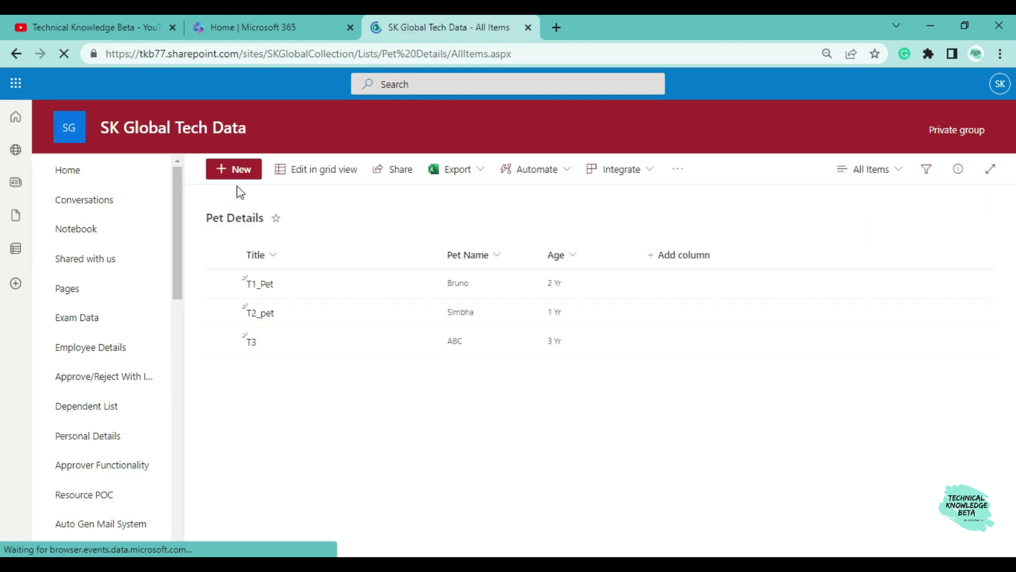
left_click(236, 175)
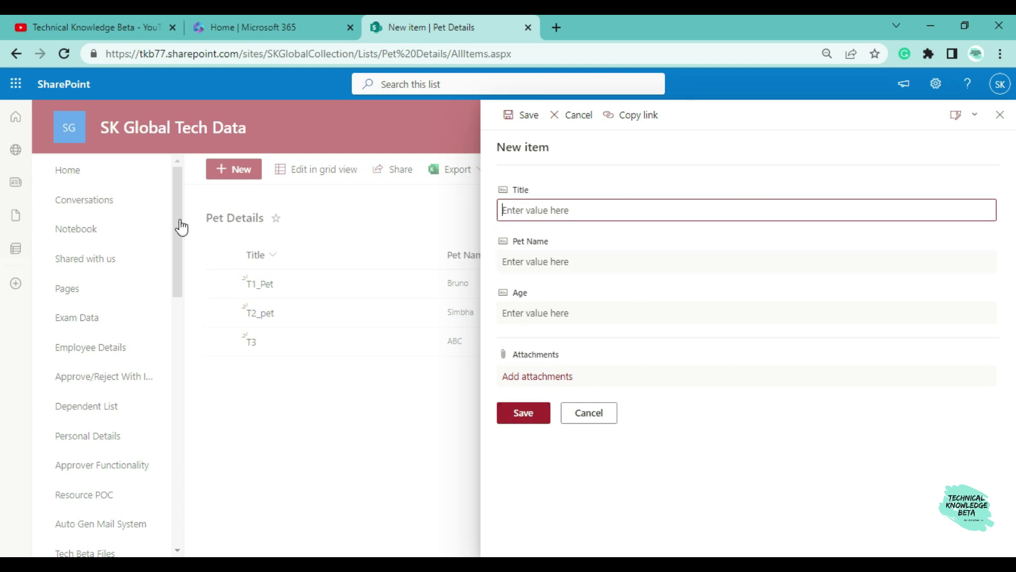
left_click(535, 416)
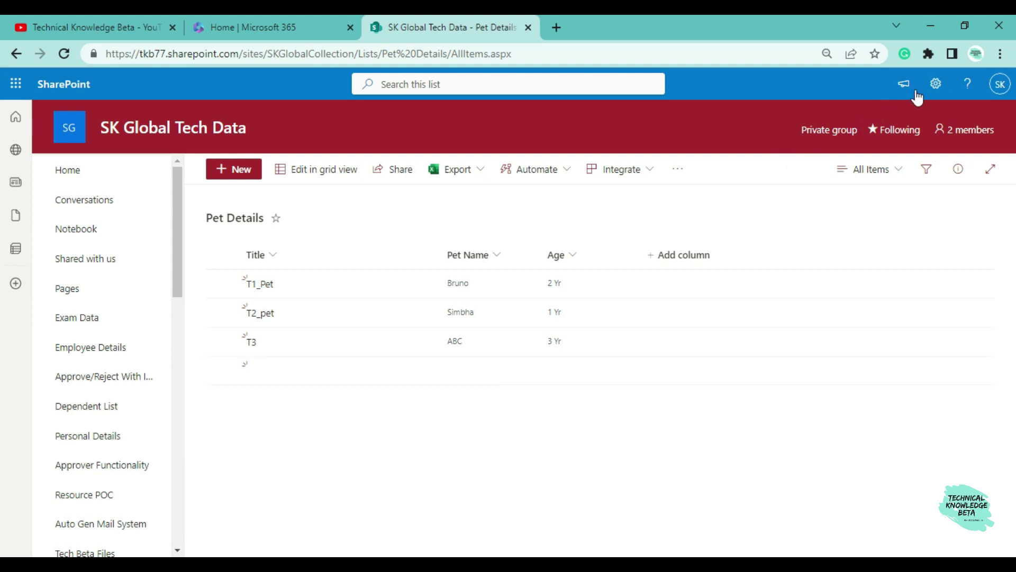
In the Pet Details list settings, set the Pet Name column to require information and save the column.
left_click(935, 83)
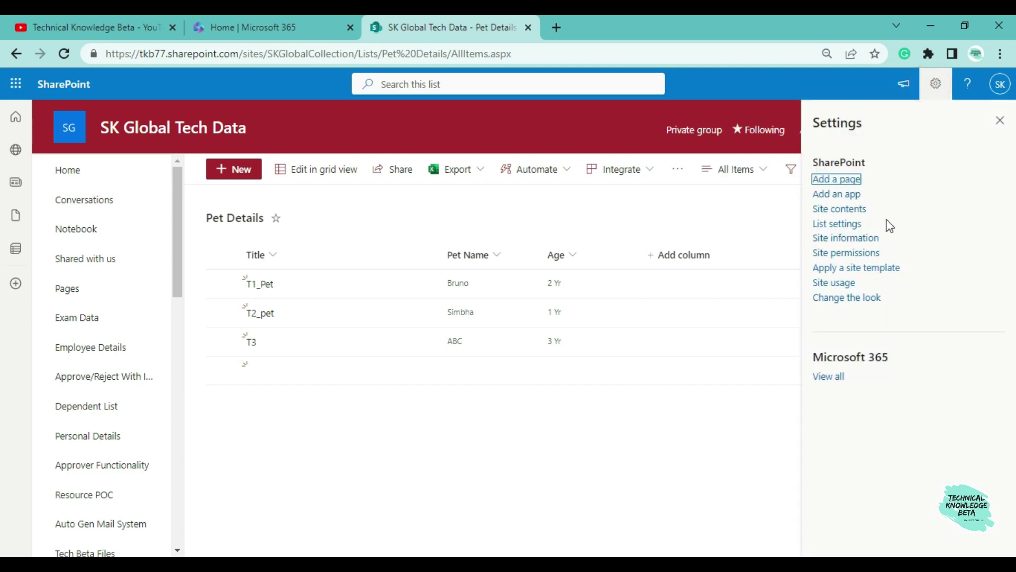
left_click(841, 225)
scroll(264, 395, "down", 2)
left_click(165, 355)
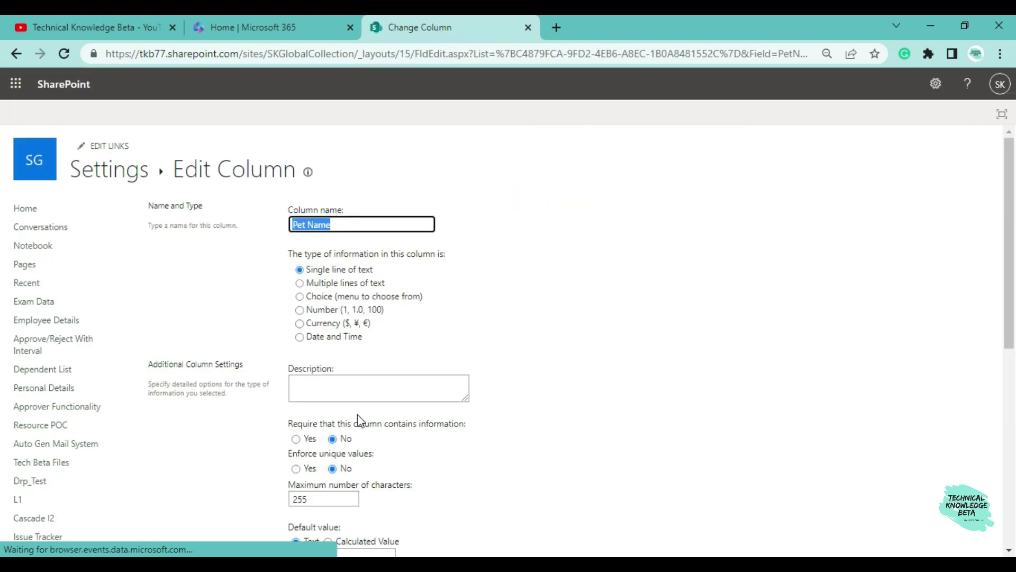
left_click(297, 439)
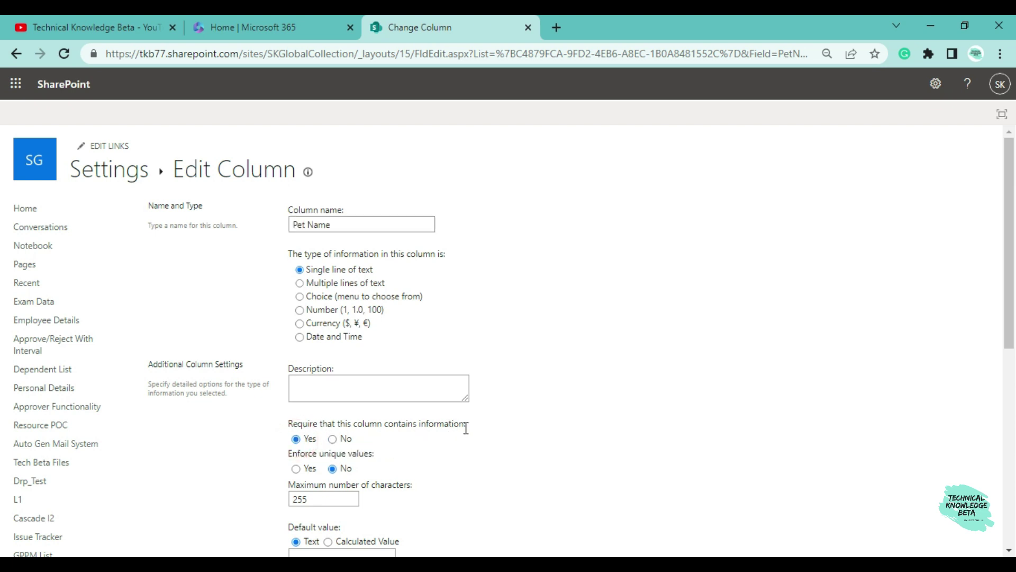
scroll(658, 399, "down", 8)
left_click(898, 414)
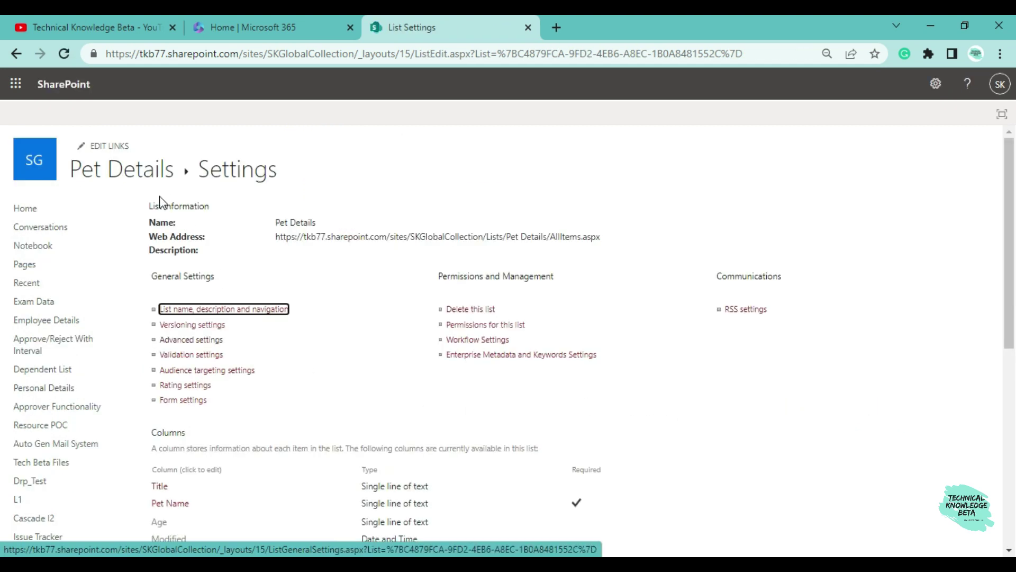
Return to the Pet Details list, start a new item and try to save it with every field blank.
left_click(136, 183)
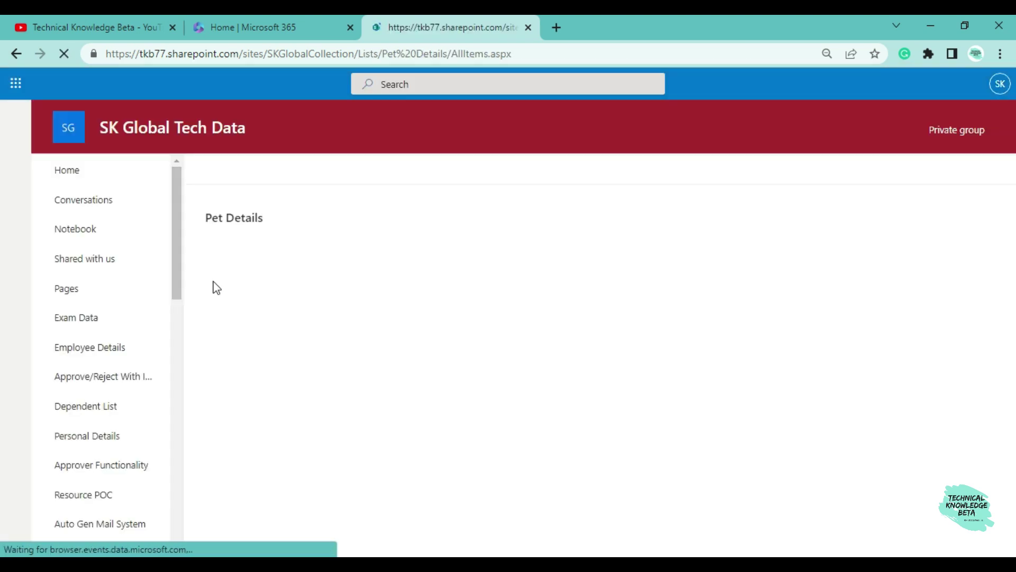
left_click(236, 171)
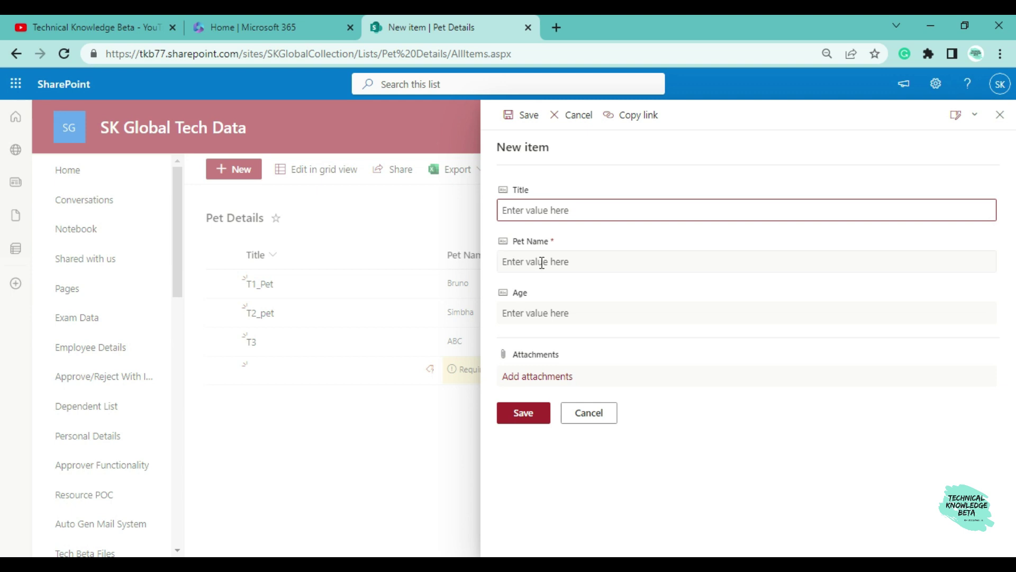
left_click(527, 414)
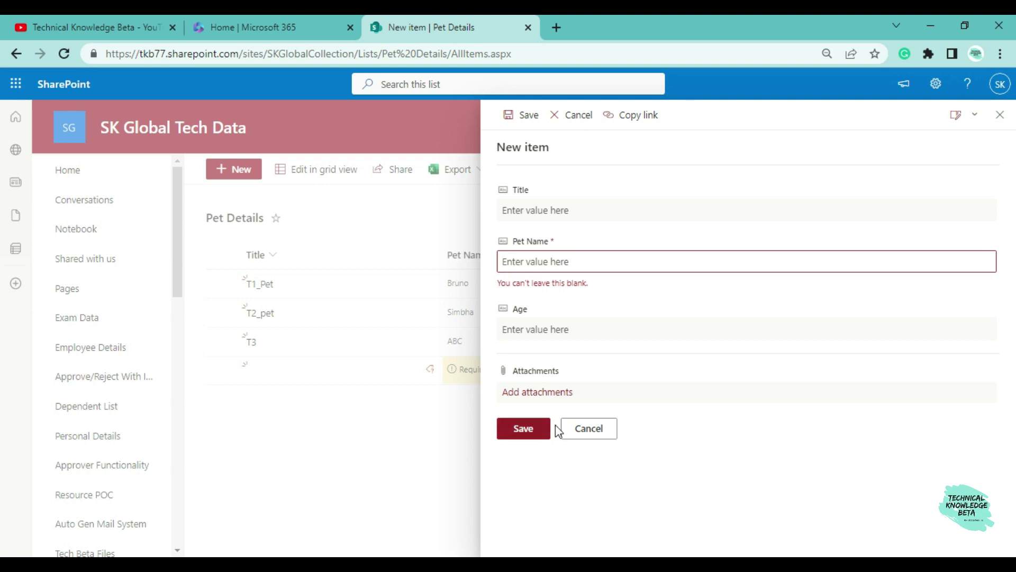
Fill in the new item with Title T4, Pet Name ABCD and Age 5 Yr, and save it.
left_click(533, 208)
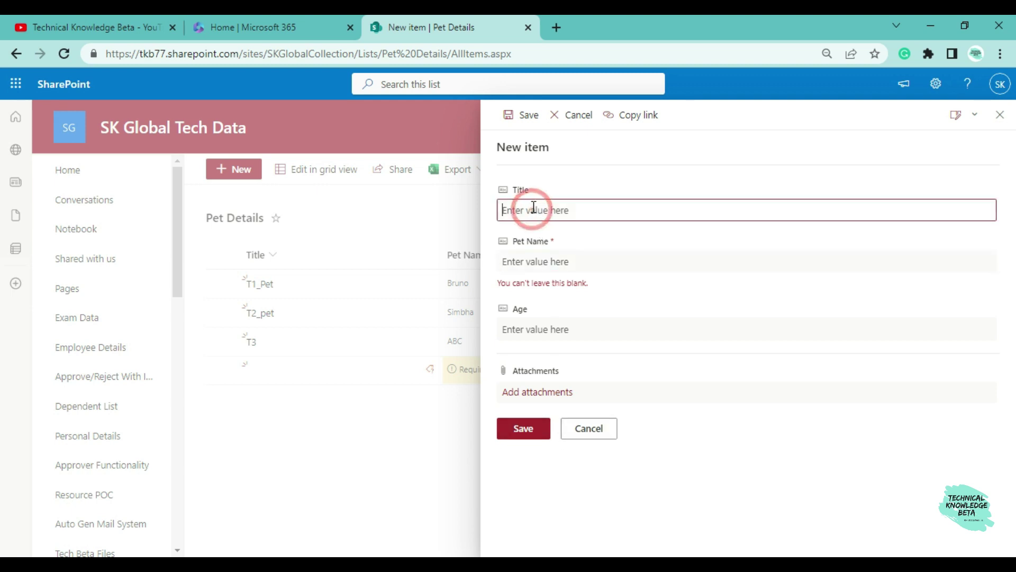
type("T4")
key("Tab")
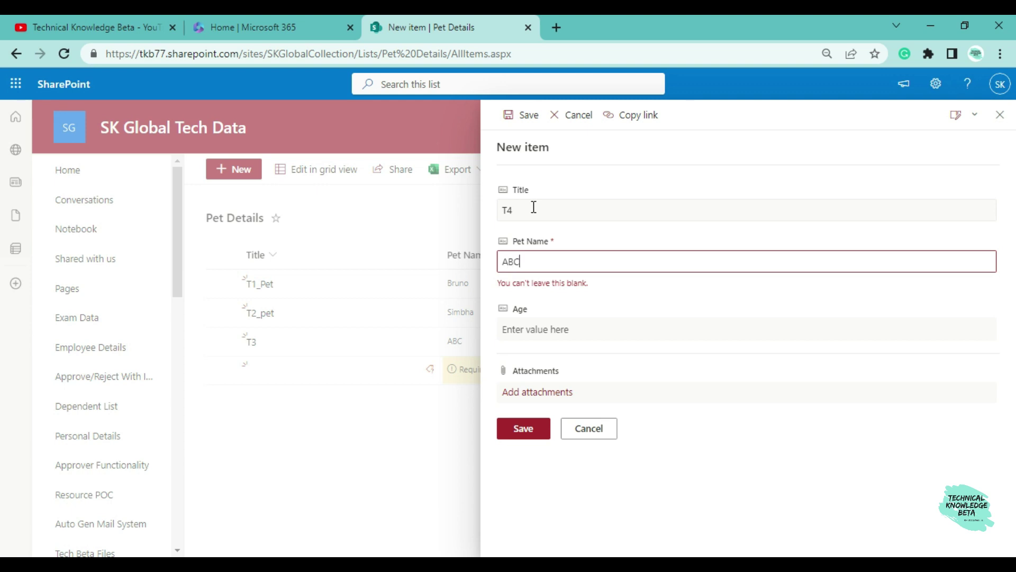
key("Tab")
type("5")
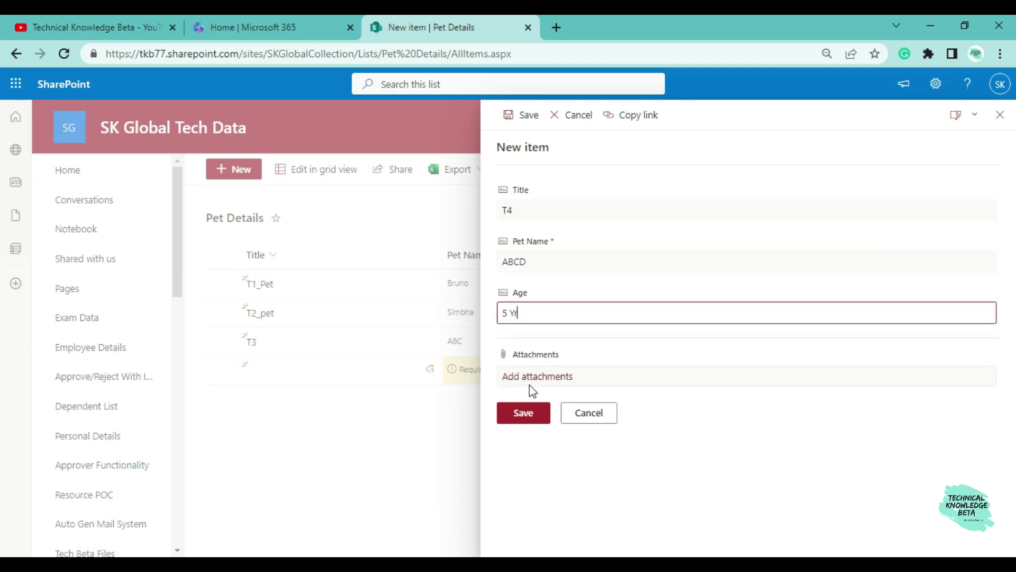
left_click(523, 412)
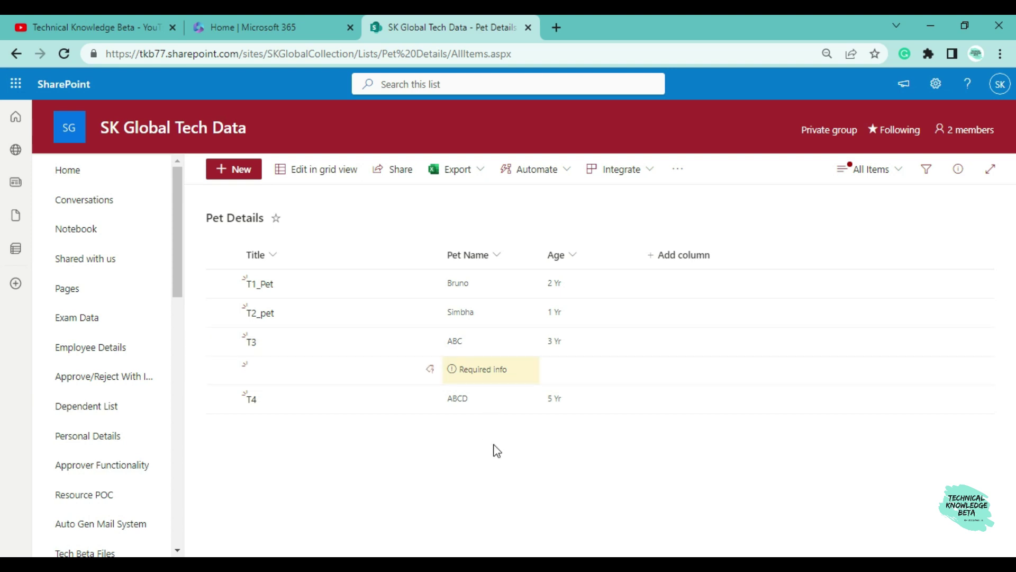
Check the required field in a new-item form, close it, and review the columns' required status in the list settings.
left_click(237, 173)
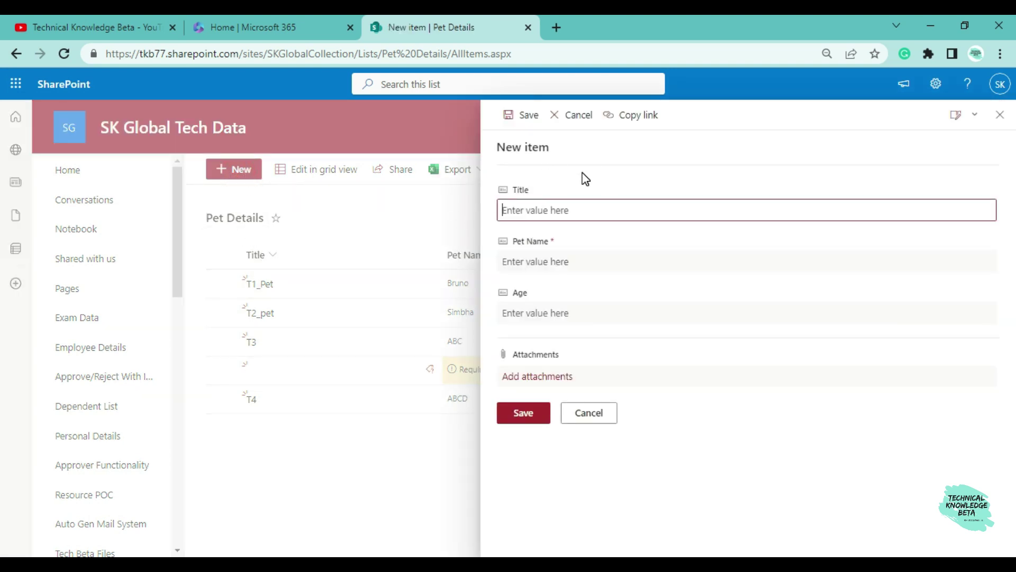
left_click(1007, 121)
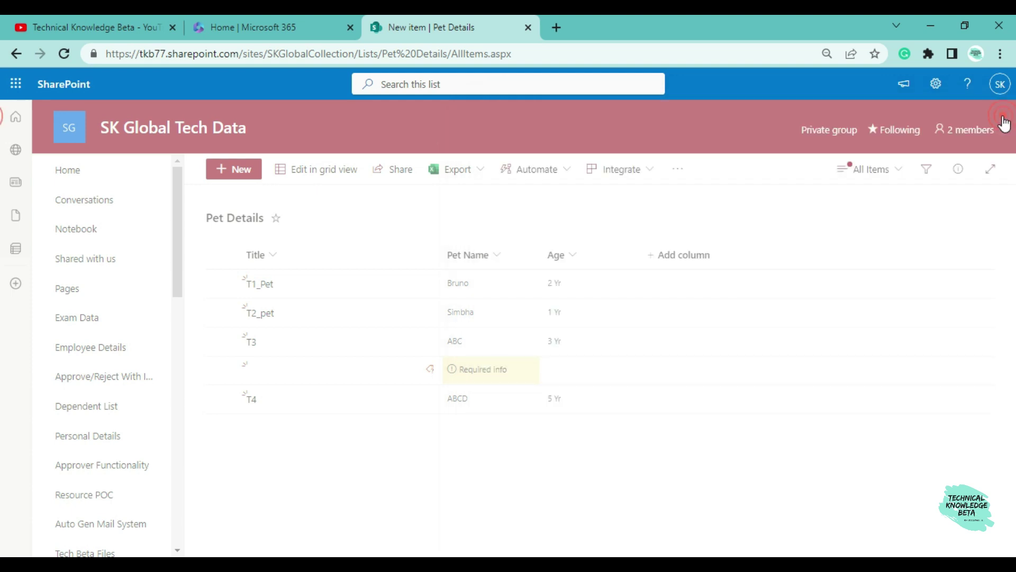
left_click(938, 87)
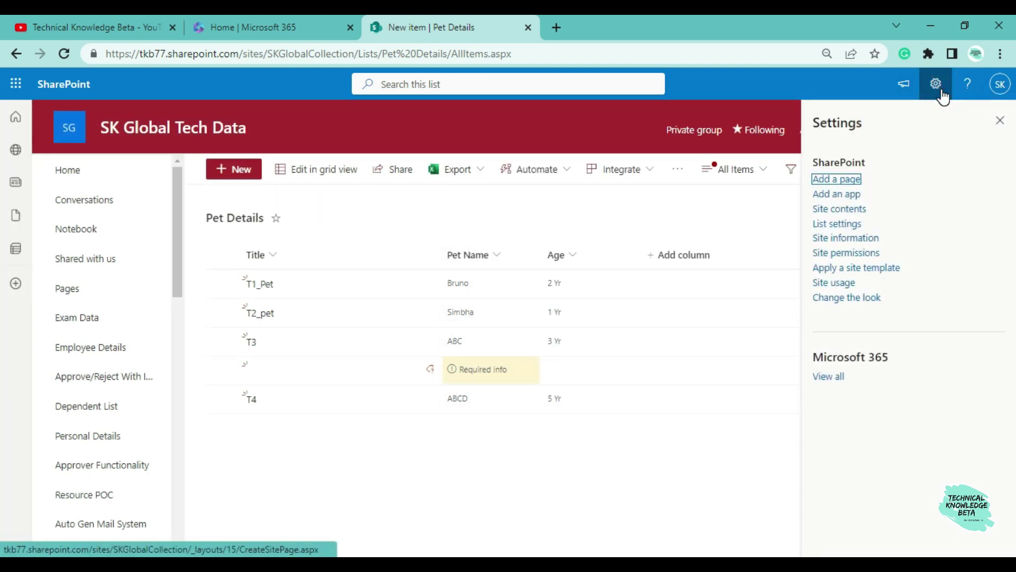
left_click(843, 226)
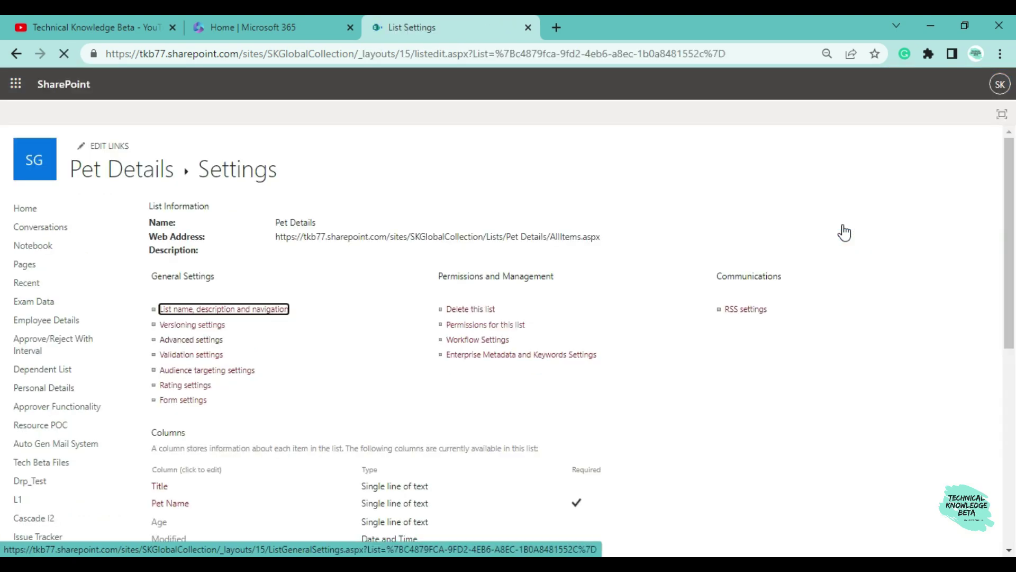
scroll(276, 343, "down", 3)
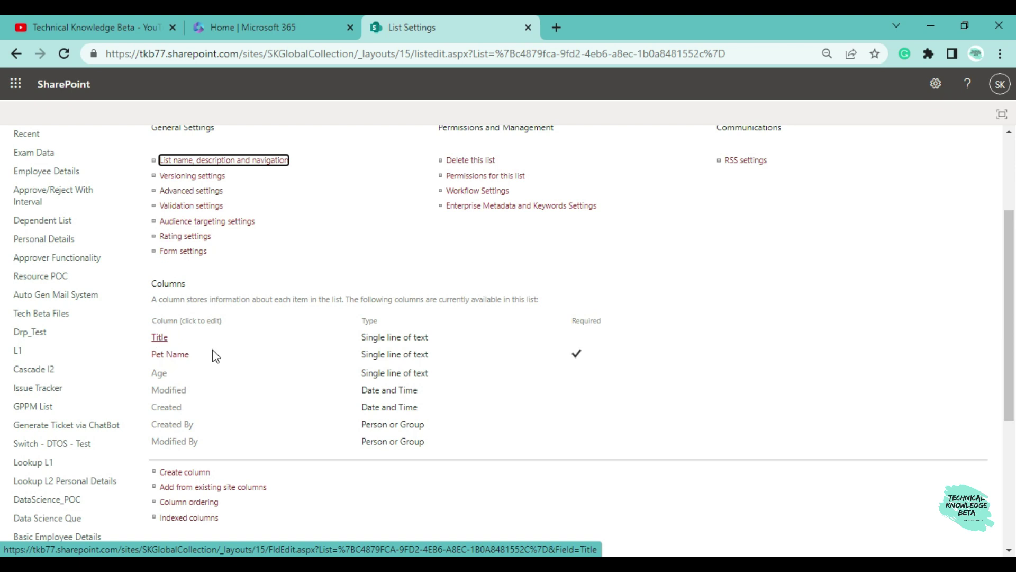
scroll(261, 298, "up", 2)
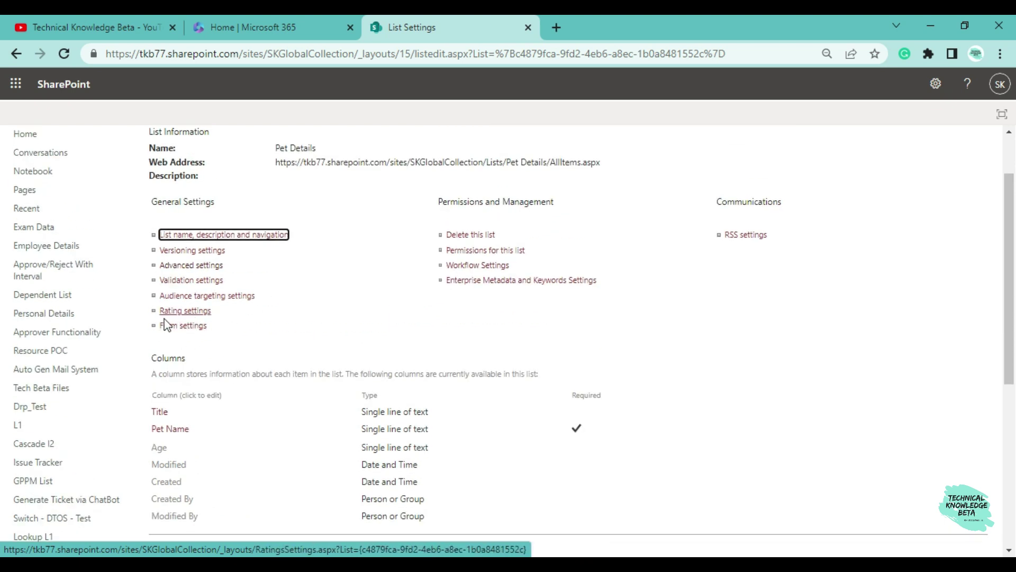
Allow management of content types in the Pet Details list's advanced settings and save the change.
left_click(168, 267)
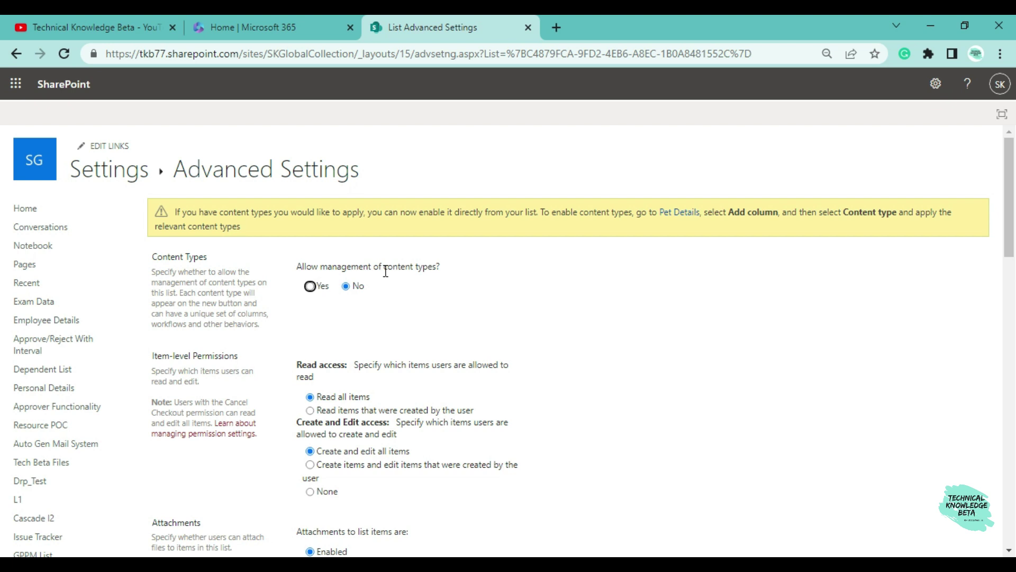
left_click(311, 288)
scroll(593, 314, "down", 20)
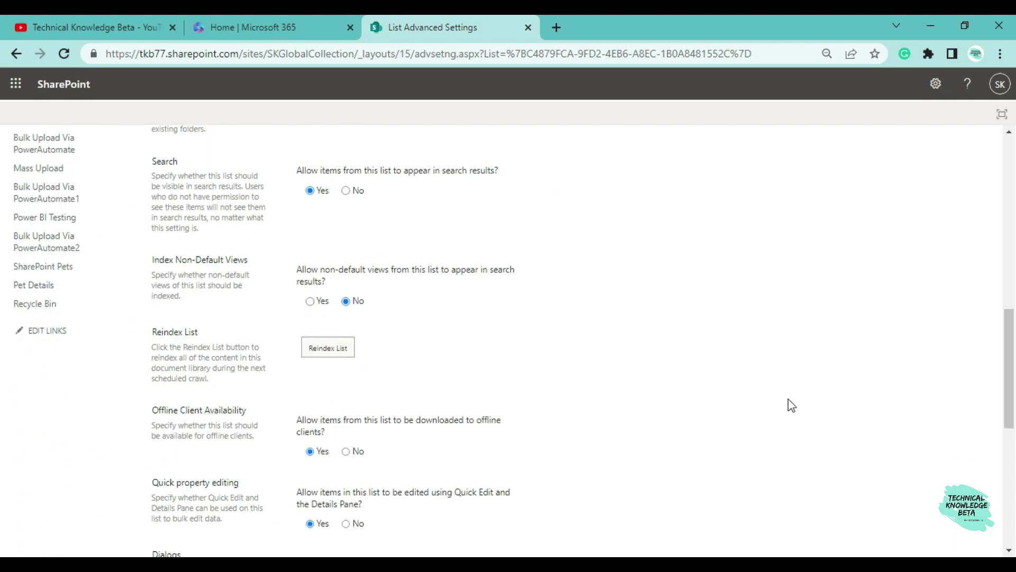
left_click(457, 494)
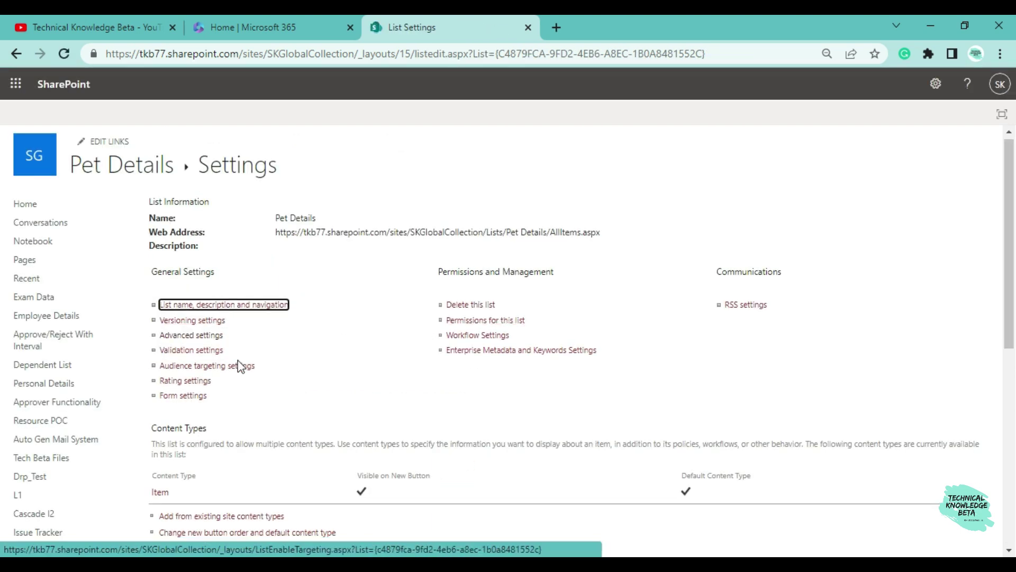
Set the Title column to Hidden in the list's Item content type and save the column setting.
scroll(238, 363, "down", 1)
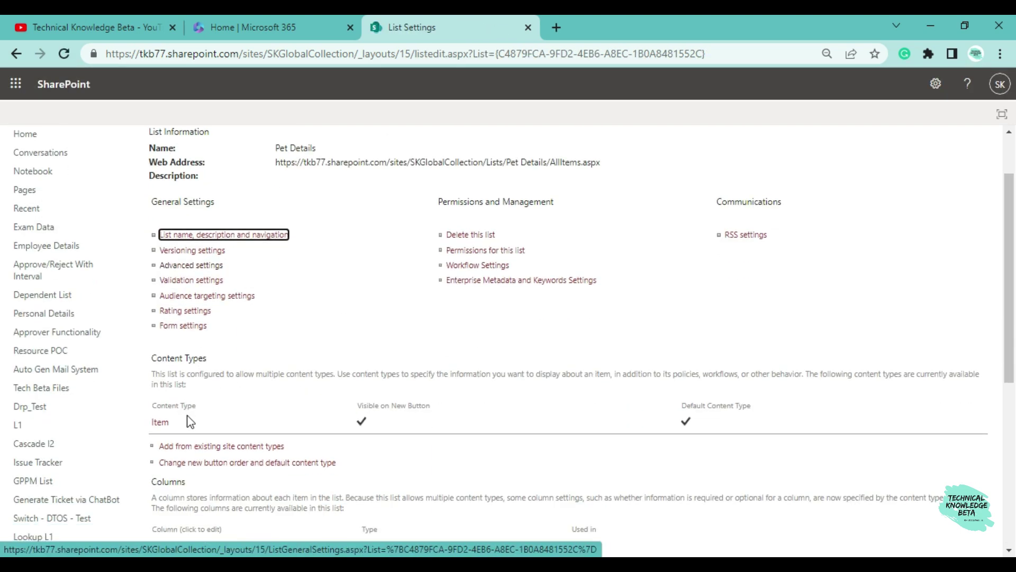
left_click(153, 425)
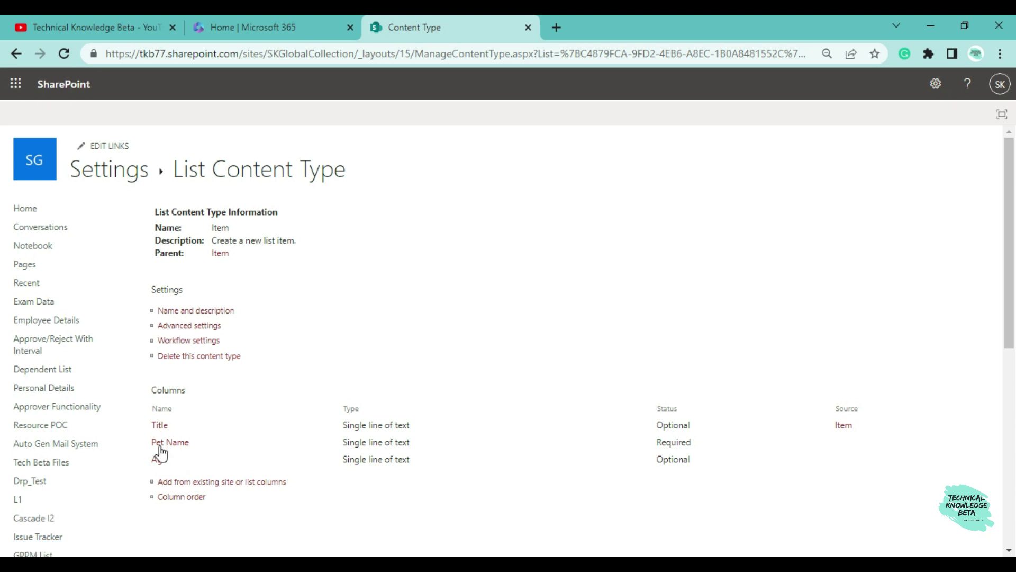
left_click(160, 426)
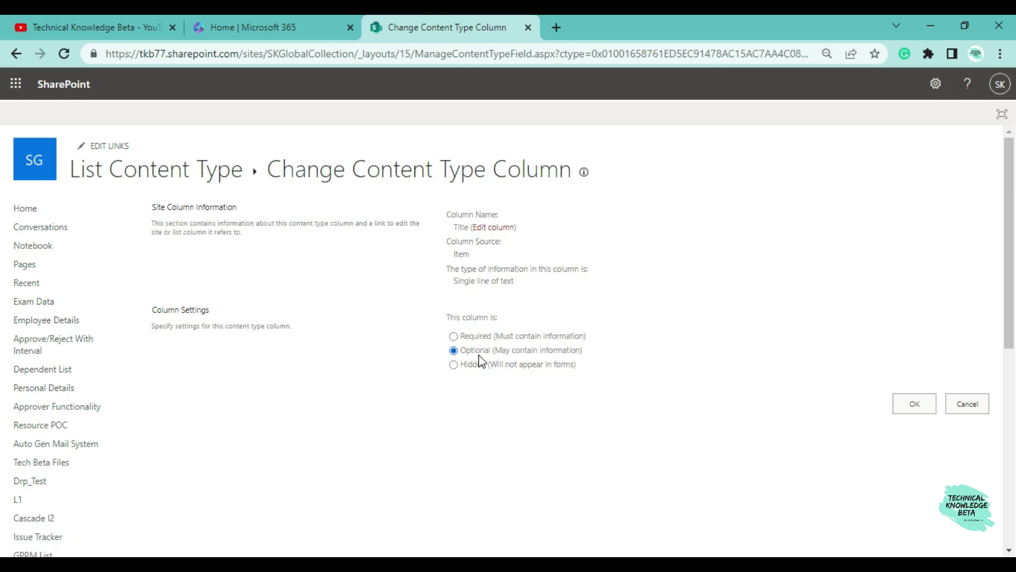
left_click(470, 365)
left_click(913, 403)
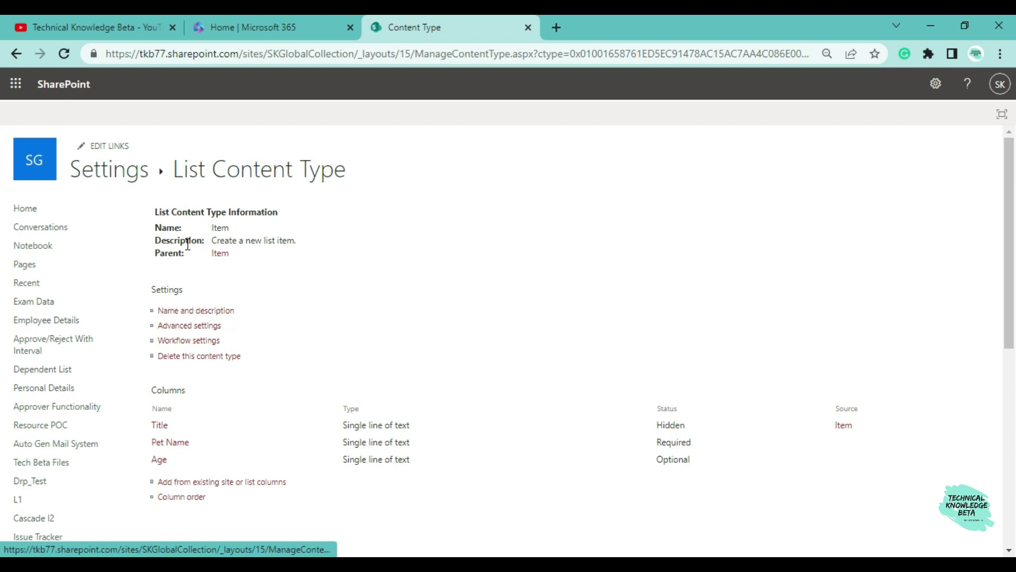
Return to the Pet Details list, check which fields the new-item form shows, and close the form without saving.
left_click(108, 184)
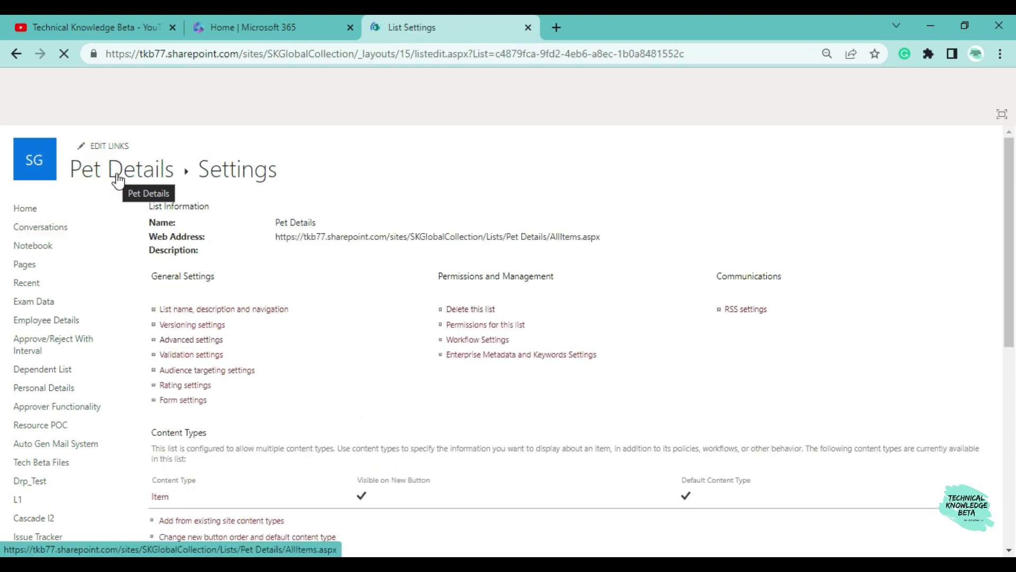
left_click(118, 180)
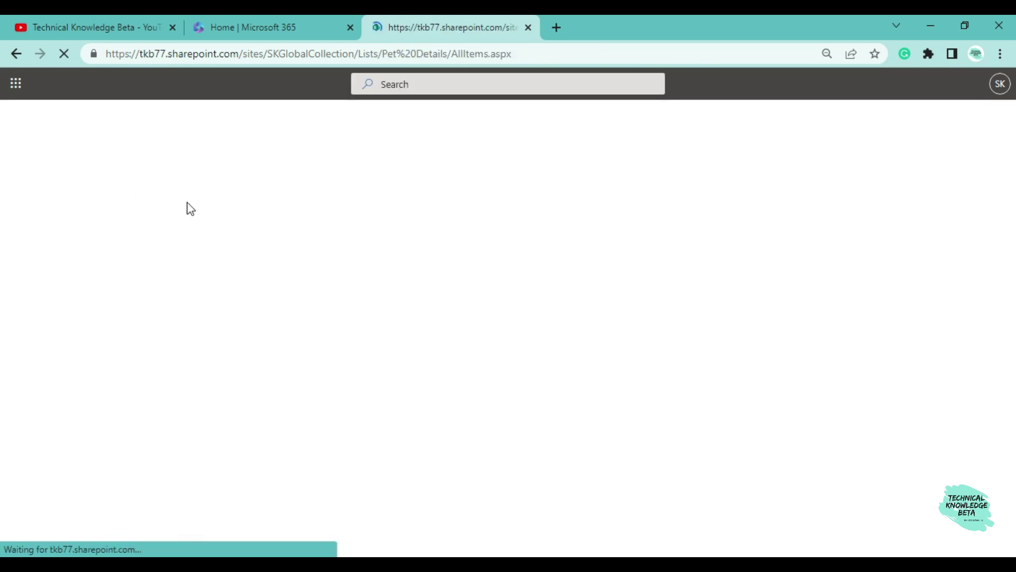
left_click(232, 165)
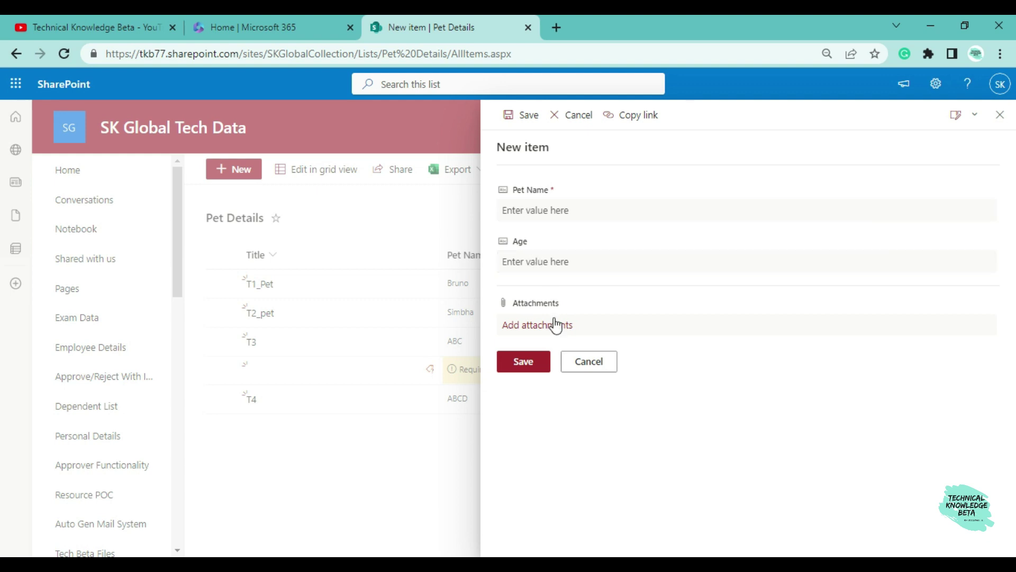
left_click(599, 364)
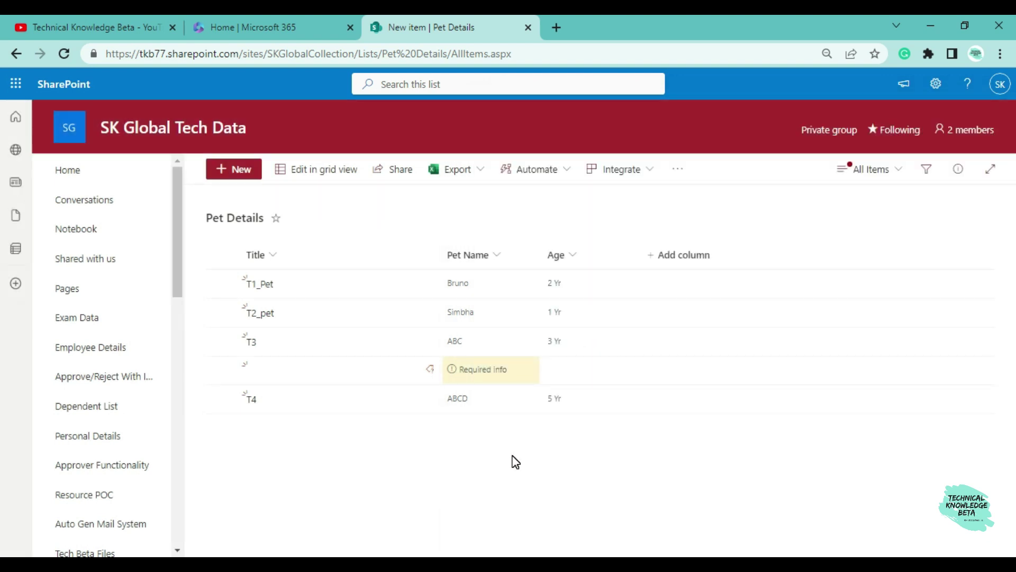
Review the column statuses of the Item content type in the list settings and return to the Pet Details list.
left_click(936, 83)
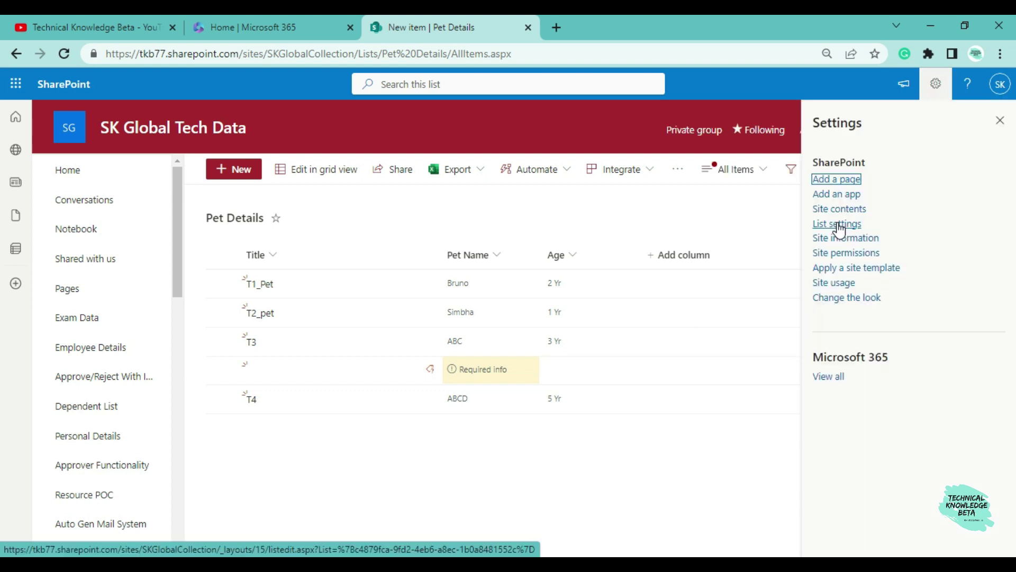
left_click(839, 229)
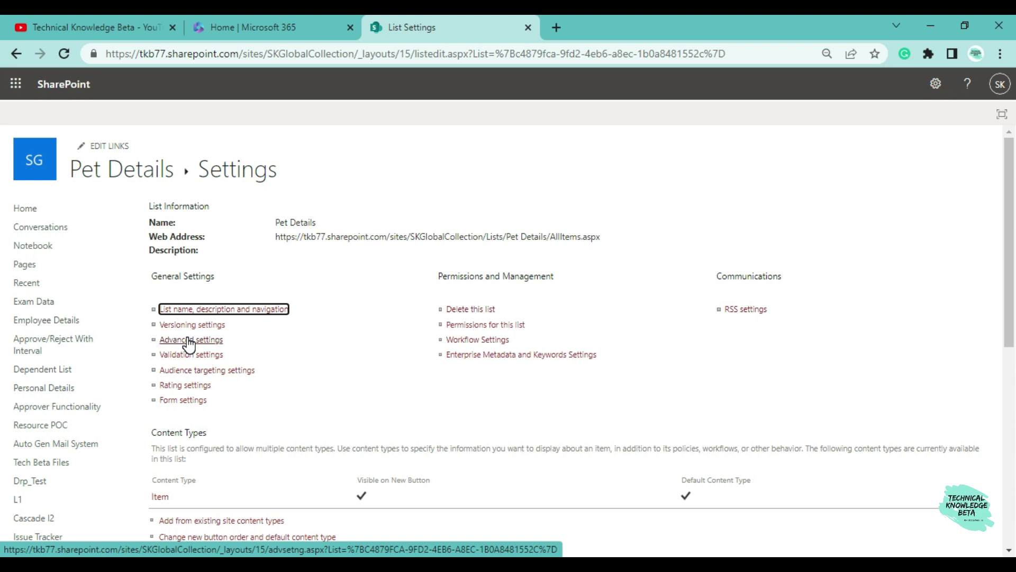
scroll(189, 345, "down", 3)
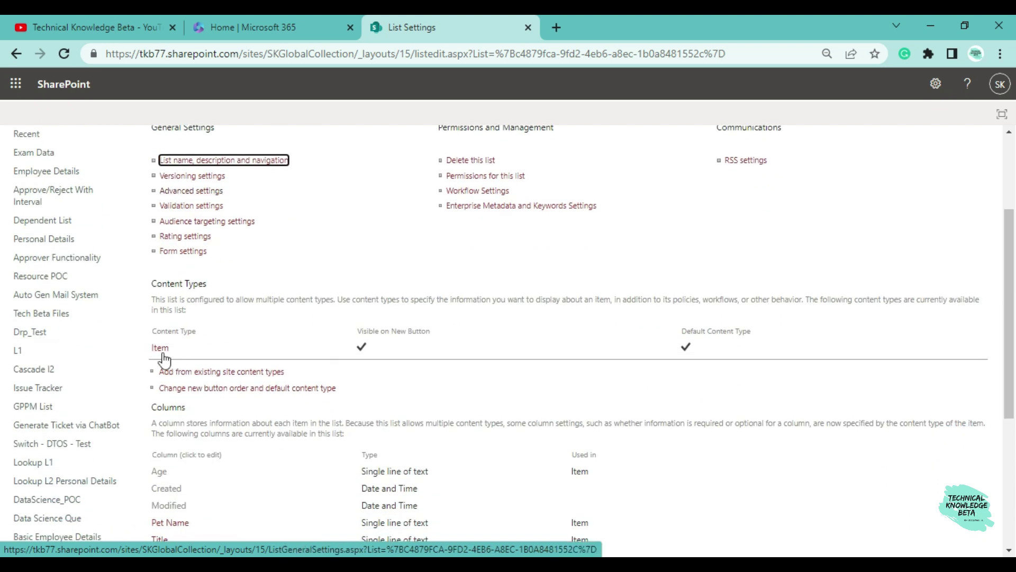
left_click(163, 349)
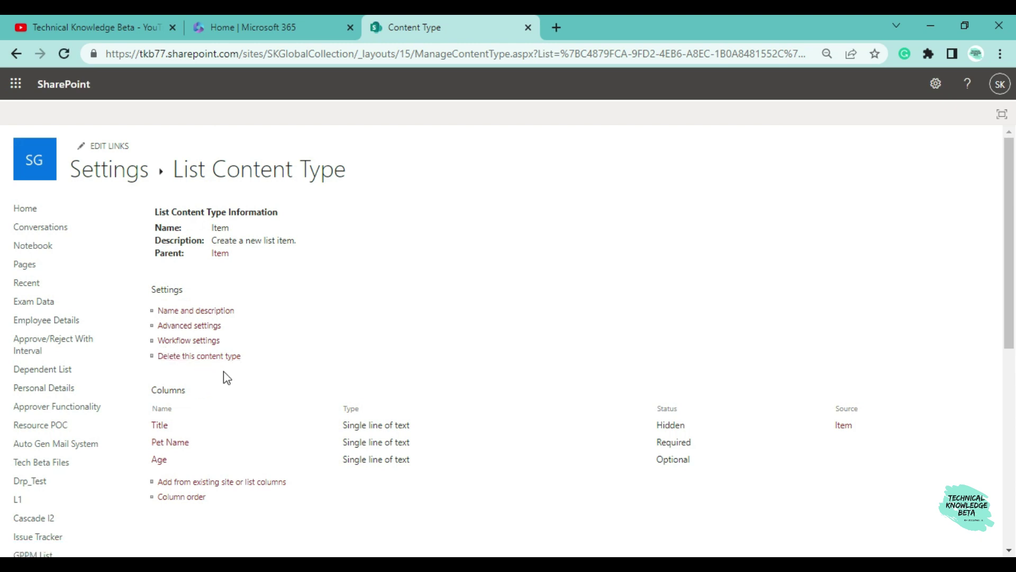
scroll(246, 248, "down", 1)
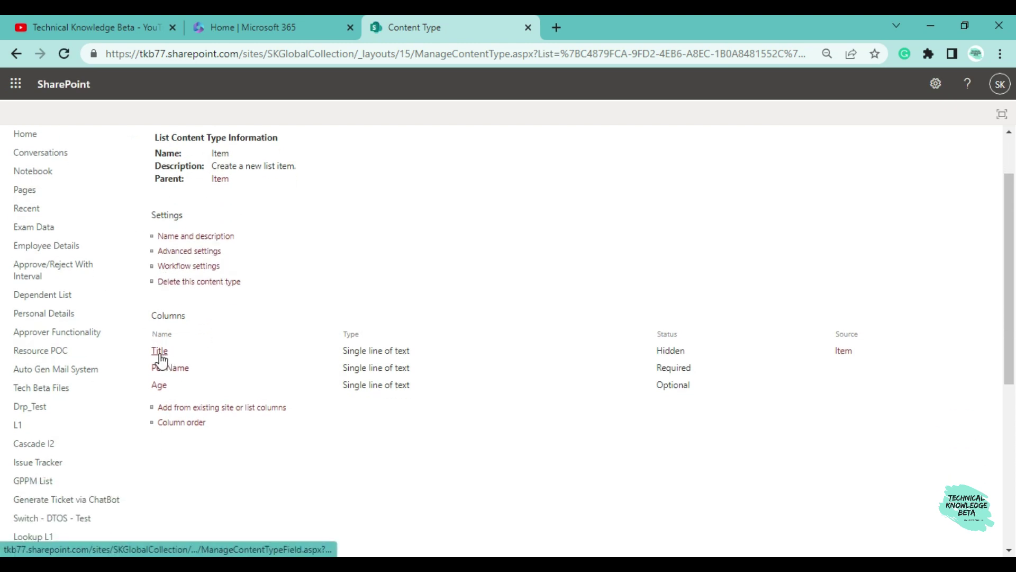
scroll(456, 291, "down", 2)
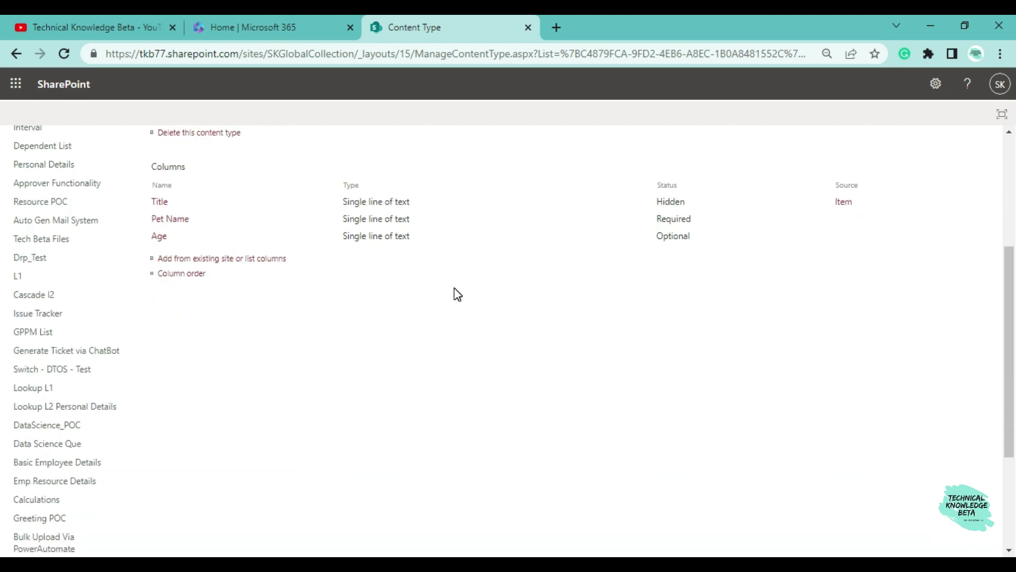
scroll(455, 292, "up", 3)
scroll(501, 265, "down", 3)
scroll(324, 239, "up", 3)
left_click(99, 168)
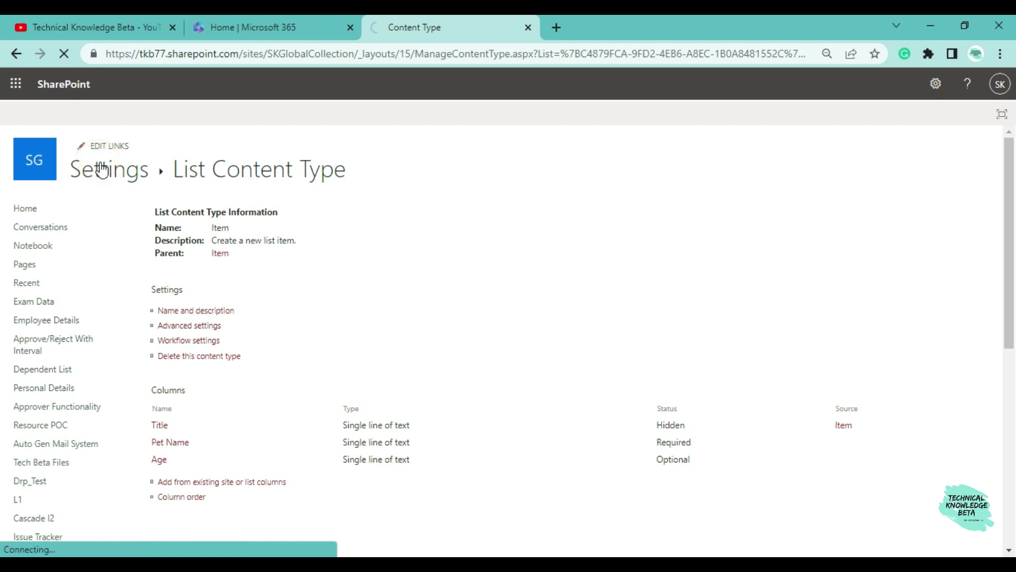
left_click(101, 176)
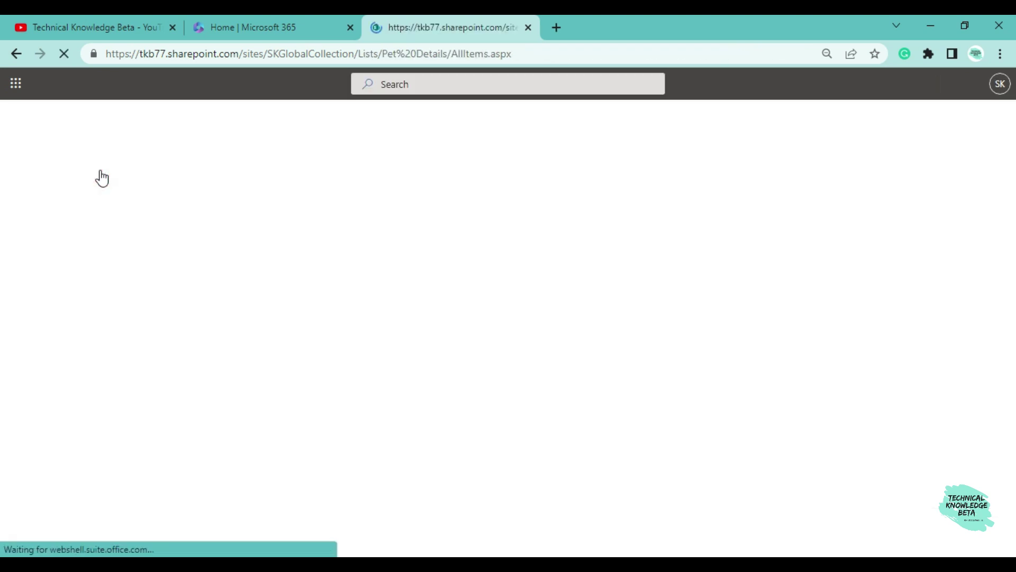